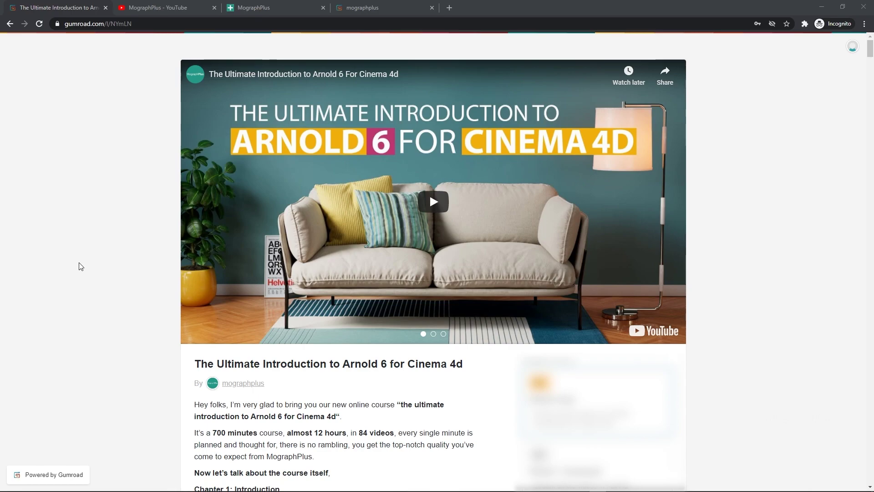
# Scroll down through the Gumroad 'Arnold 6 for Cinema 4d' course page
pyautogui.scroll(-10, 79, 266)
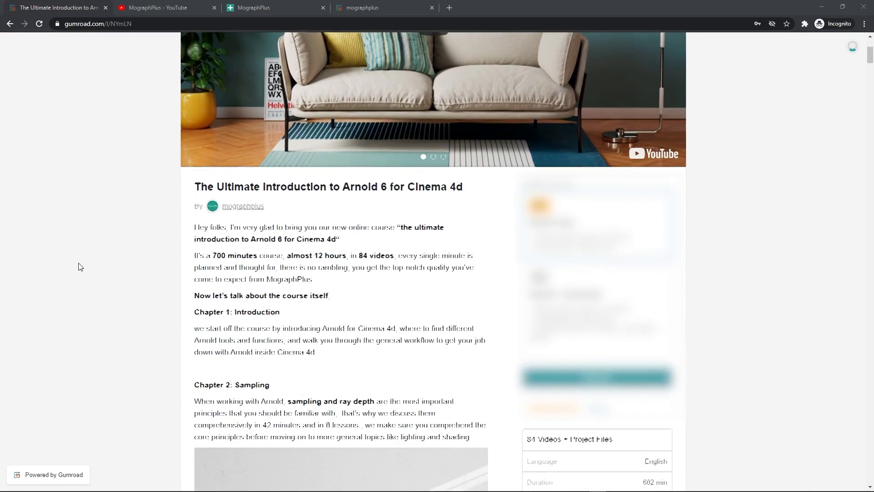
pyautogui.scroll(-20, 79, 266)
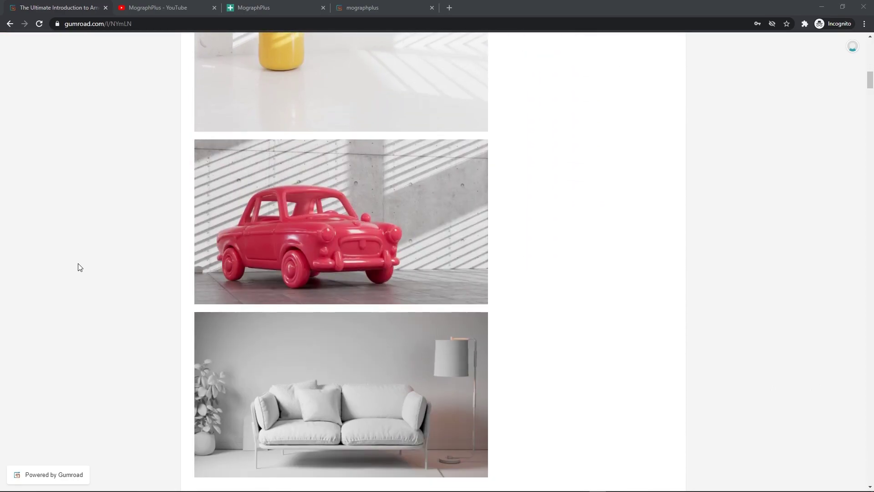
pyautogui.scroll(-20, 79, 267)
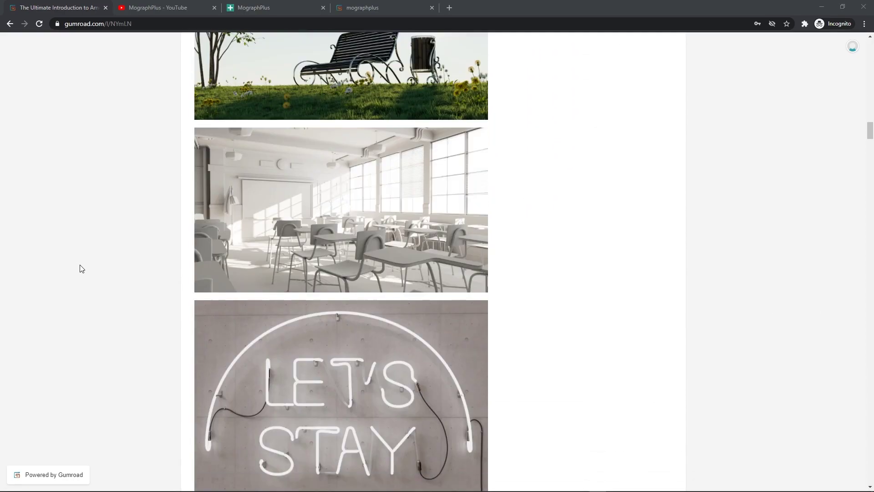
pyautogui.scroll(-20, 81, 266)
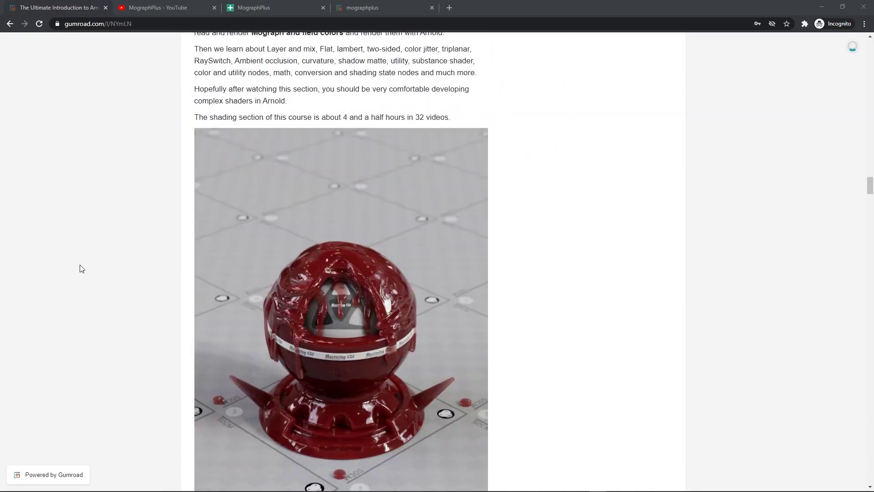
pyautogui.scroll(-20, 80, 267)
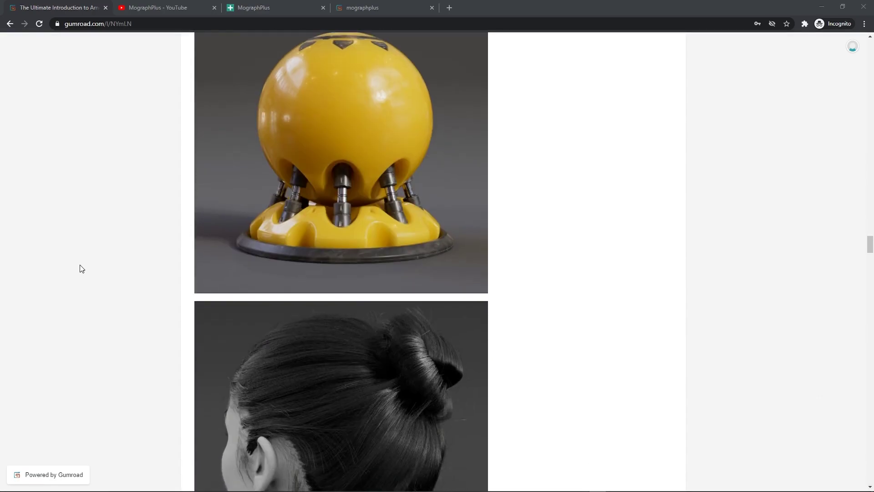
# Switch to the MographPlus YouTube channel and browse its video list
pyautogui.click(150, 7)
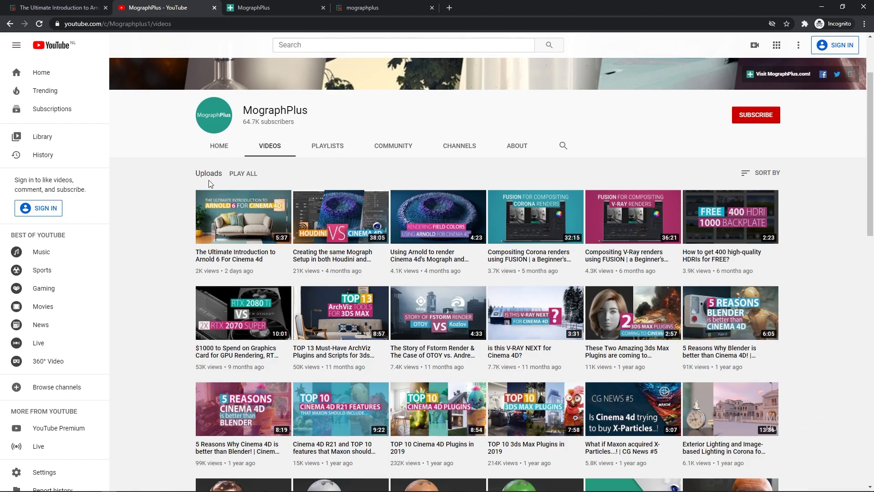
pyautogui.scroll(-1, 164, 258)
pyautogui.scroll(-1, 166, 258)
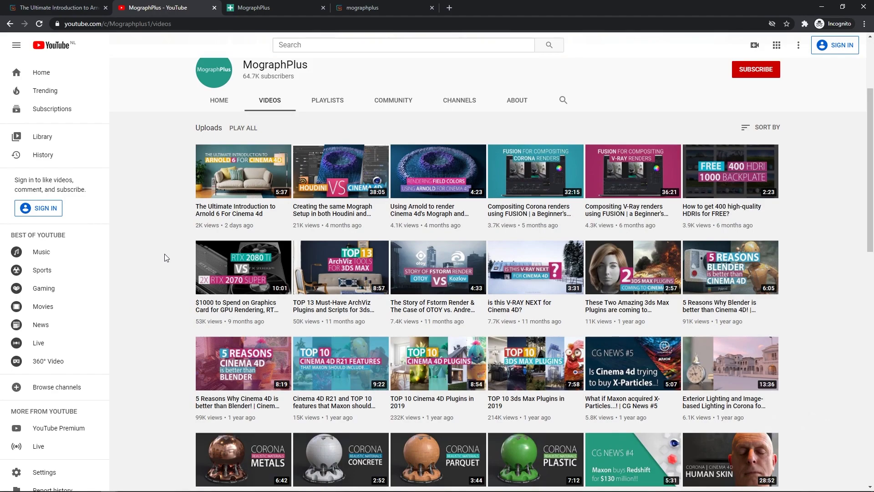
pyautogui.scroll(2, 166, 258)
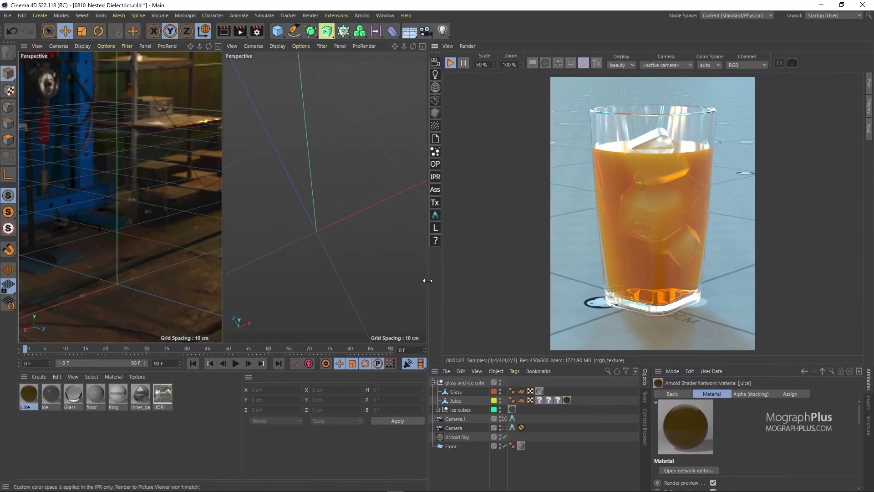
# Drag the viewport/IPR divider right so the wireframe glass shows beside the render
pyautogui.moveTo(427, 280); pyautogui.dragTo(457, 281)
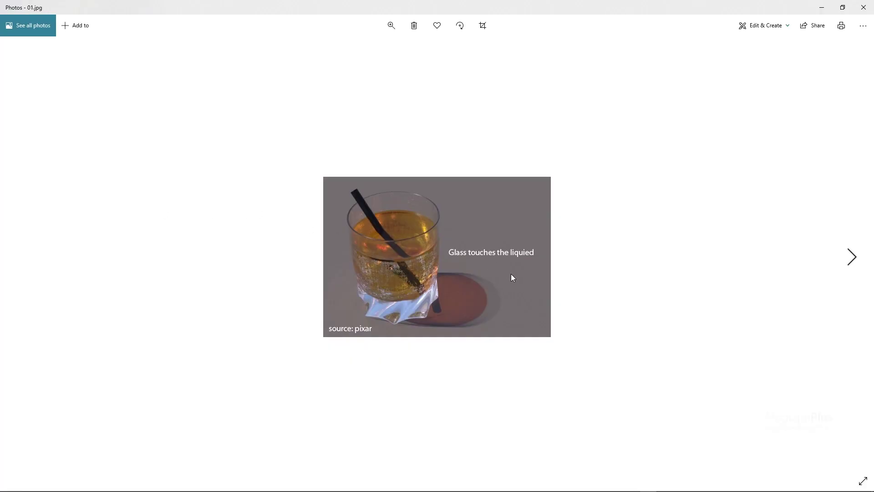
# Zoom into the Pixar reference 01.jpg, compare it with 02.jpg, then close Photos
pyautogui.keyDown('ctrl'); pyautogui.scroll(2, 553, 274); pyautogui.keyUp('ctrl')
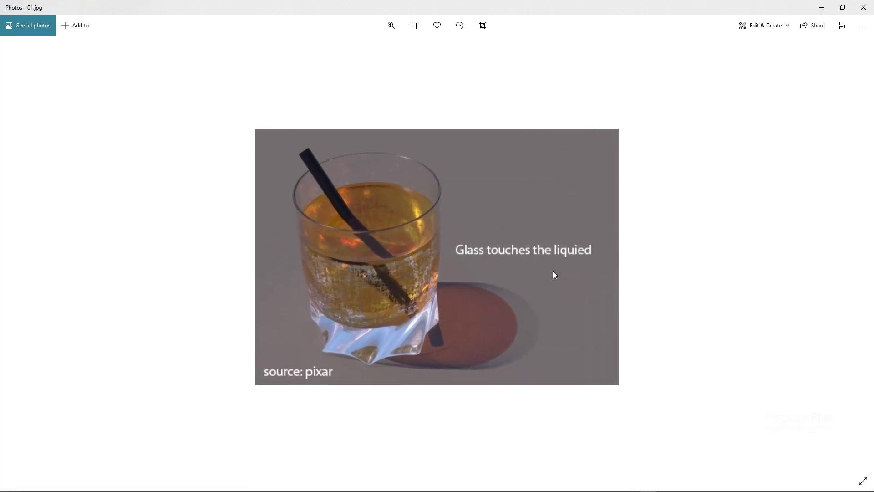
pyautogui.keyDown('ctrl'); pyautogui.scroll(1, 553, 274); pyautogui.keyUp('ctrl')
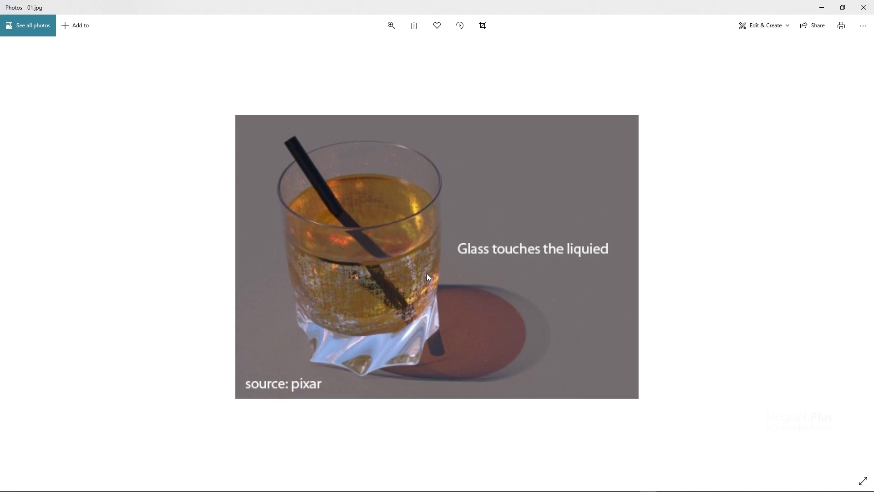
pyautogui.keyDown('ctrl'); pyautogui.scroll(-3, 427, 264); pyautogui.keyUp('ctrl')
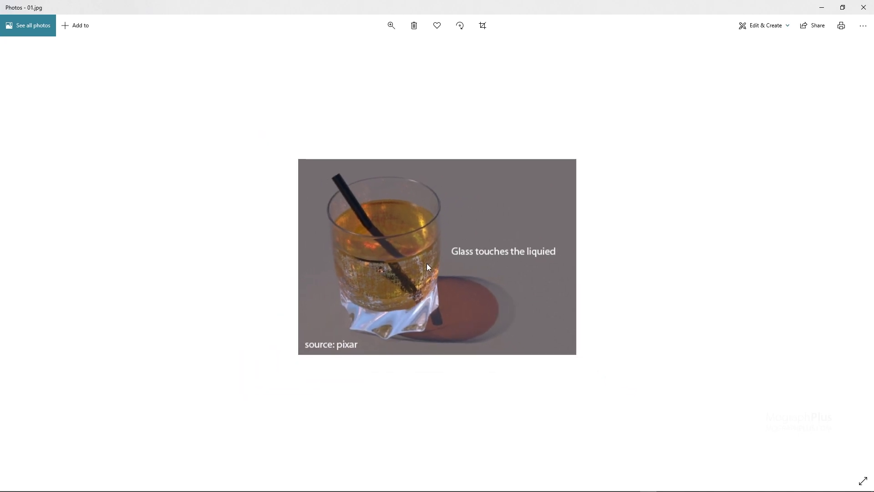
pyautogui.press('Right')
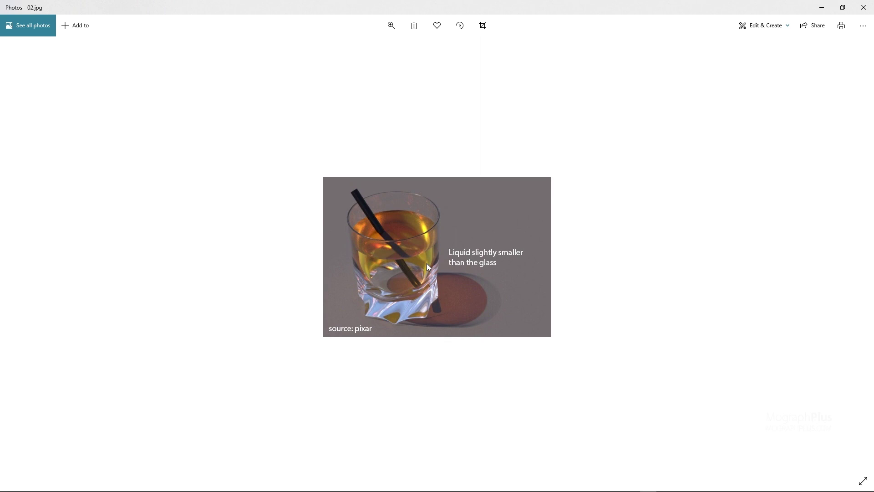
pyautogui.press('Left')
pyautogui.press('Right')
pyautogui.click(862, 8)
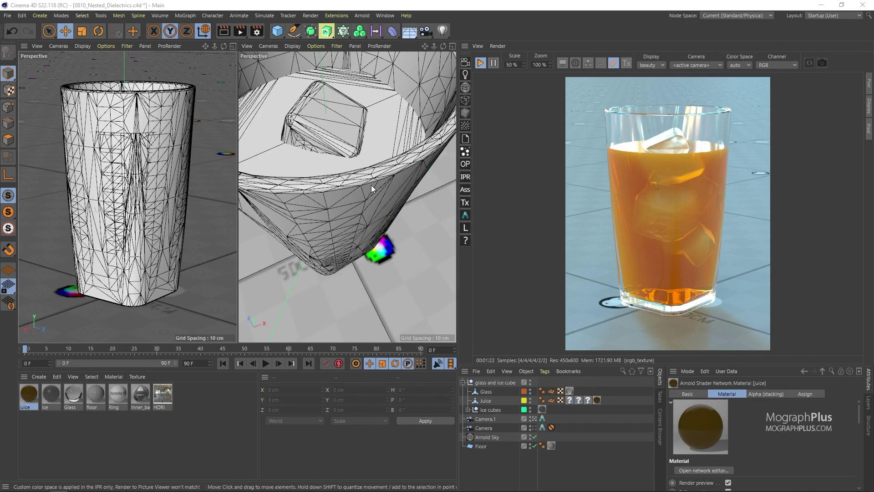
# Zoom and orbit around the glass rim, then tilt the view to look into the glass
pyautogui.scroll(10, 343, 196)
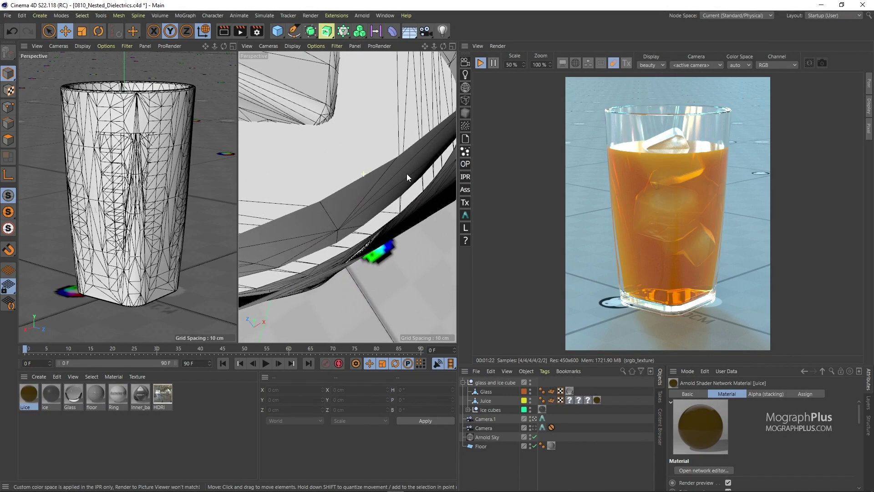
pyautogui.keyDown('alt'); pyautogui.moveTo(406, 174); pyautogui.dragTo(360, 226); pyautogui.keyUp('alt')
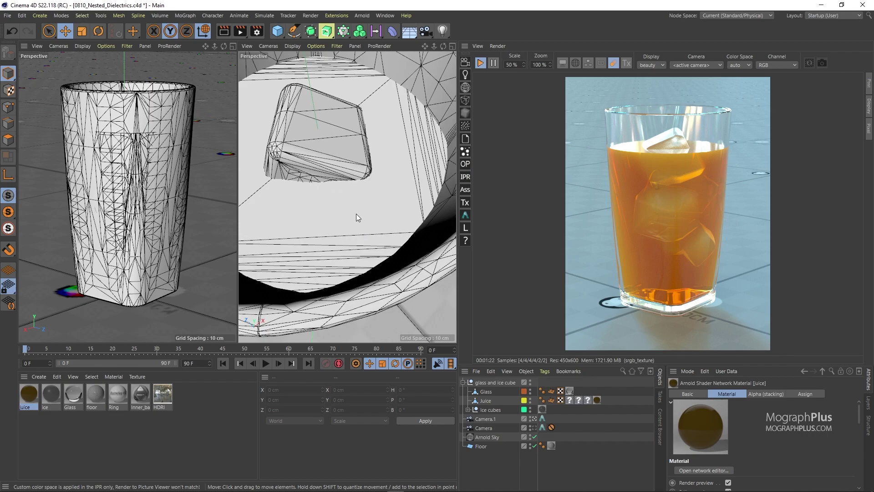
pyautogui.keyDown('alt'); pyautogui.moveTo(394, 255); pyautogui.dragTo(357, 227); pyautogui.keyUp('alt')
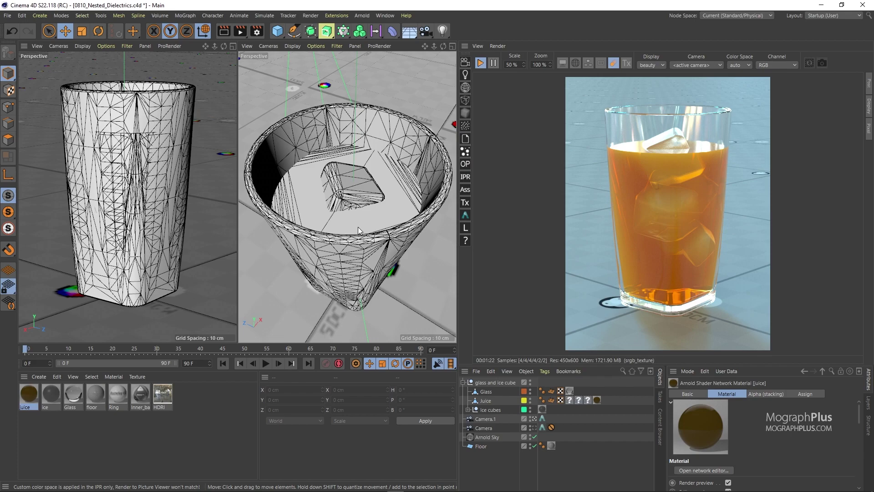
pyautogui.keyDown('alt'); pyautogui.moveTo(396, 233); pyautogui.dragTo(398, 245); pyautogui.keyUp('alt')
# Hide the glass, juice and ice cubes, then turn ice, juice and glass visibility back on
pyautogui.click(375, 176)
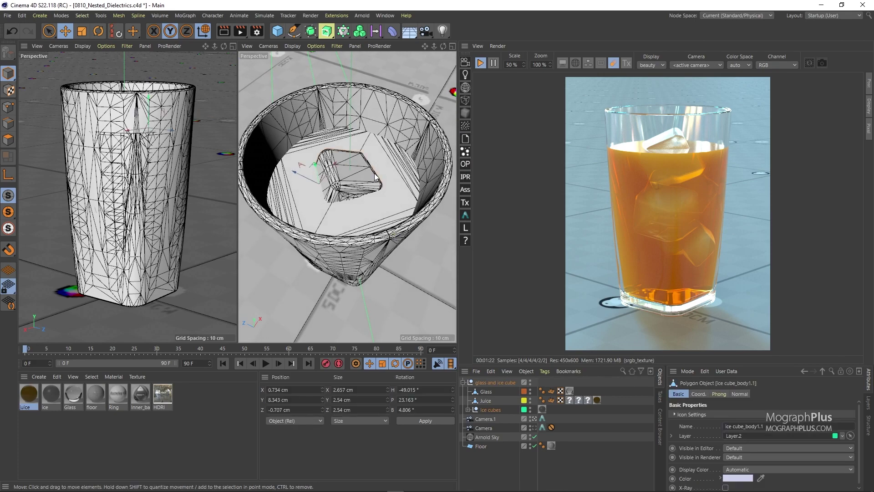
pyautogui.click(502, 460)
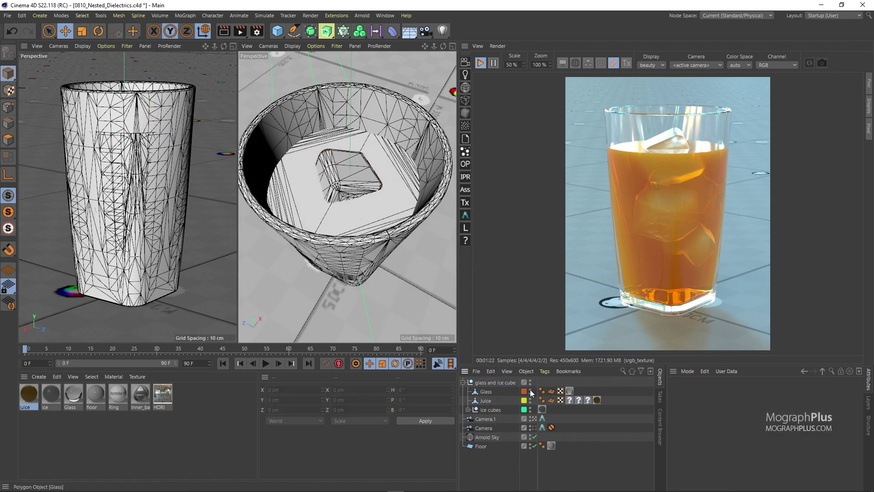
pyautogui.moveTo(530, 390); pyautogui.dragTo(535, 401)
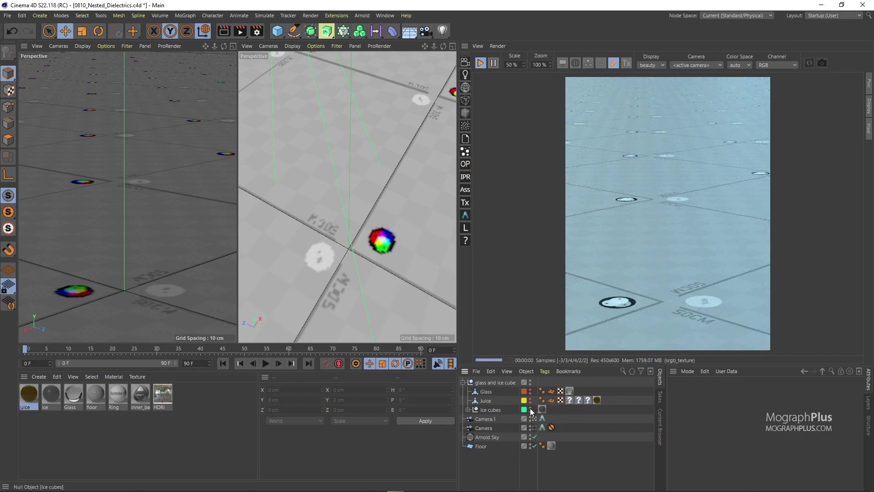
pyautogui.click(530, 407)
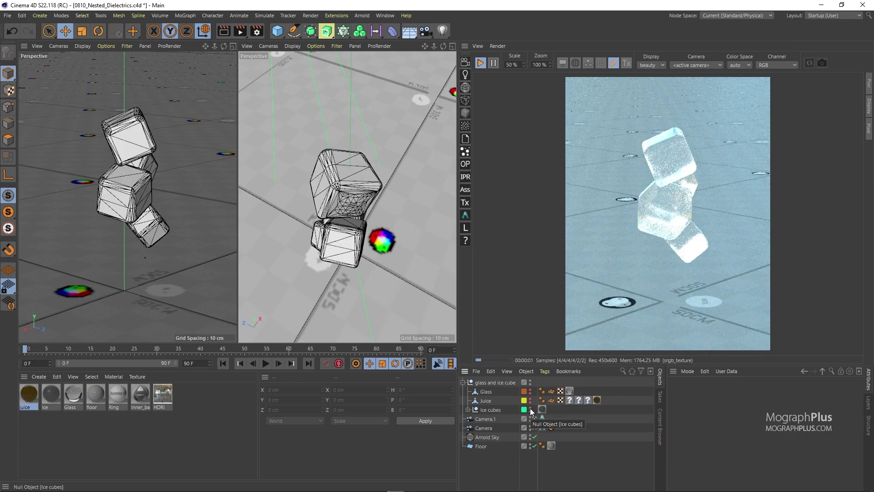
pyautogui.click(530, 400)
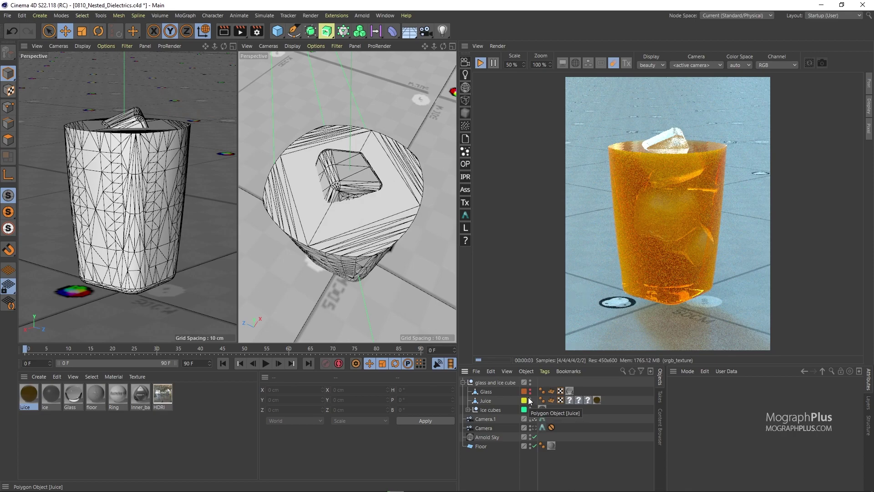
pyautogui.click(530, 391)
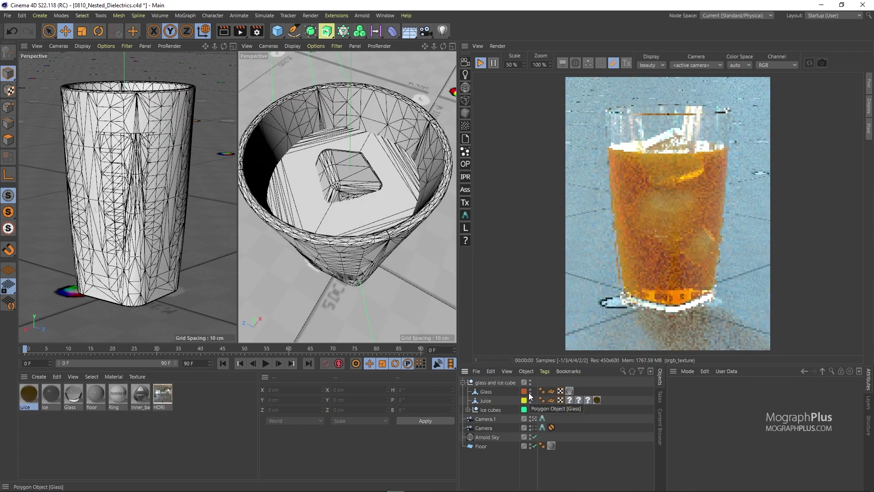
# Save the scene and store the finished IPR render as snapshot 000
pyautogui.hotkey('ctrl', 's')
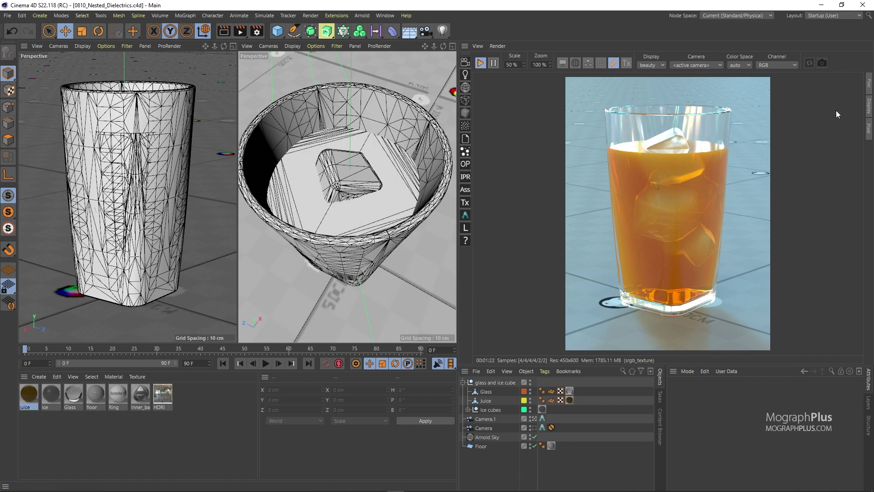
pyautogui.click(822, 63)
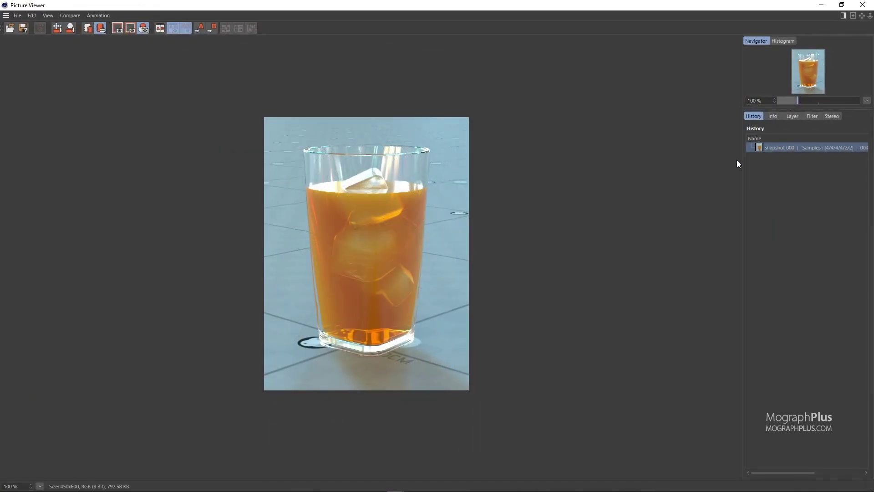
pyautogui.click(862, 5)
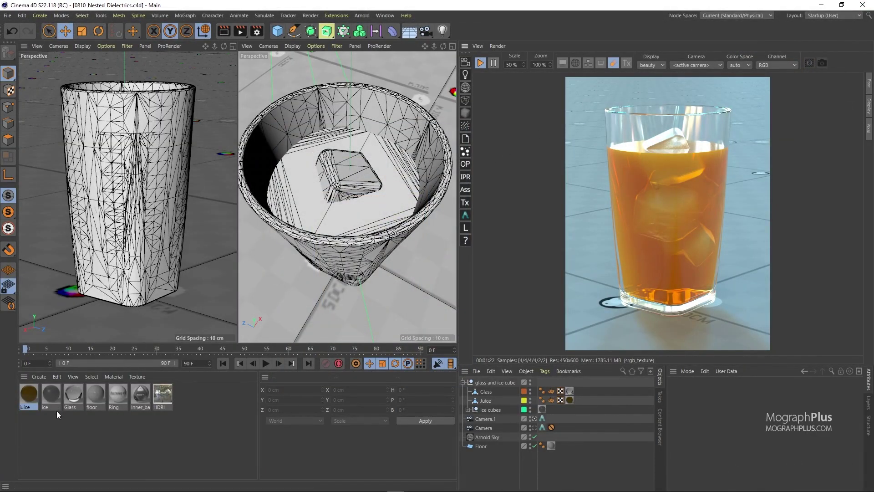
# Open the Glass material, collapse Base and Specular, and expand Transmission
pyautogui.doubleClick(77, 397)
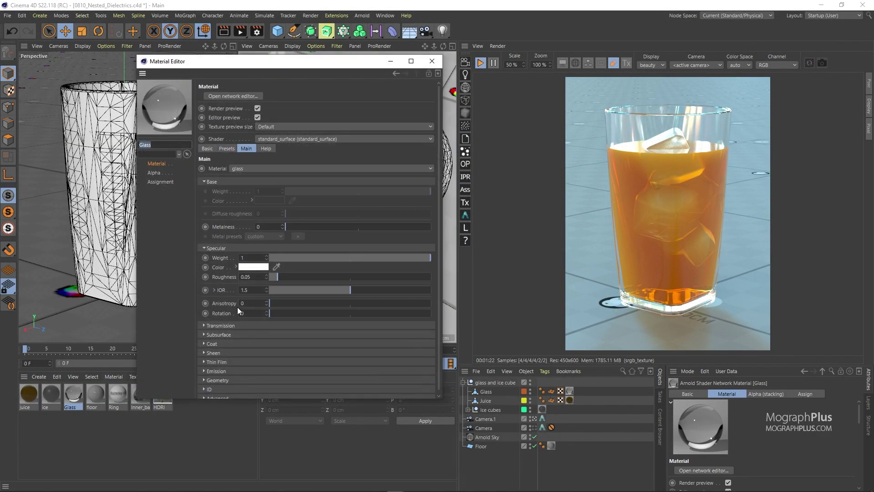
pyautogui.click(216, 248)
pyautogui.click(217, 181)
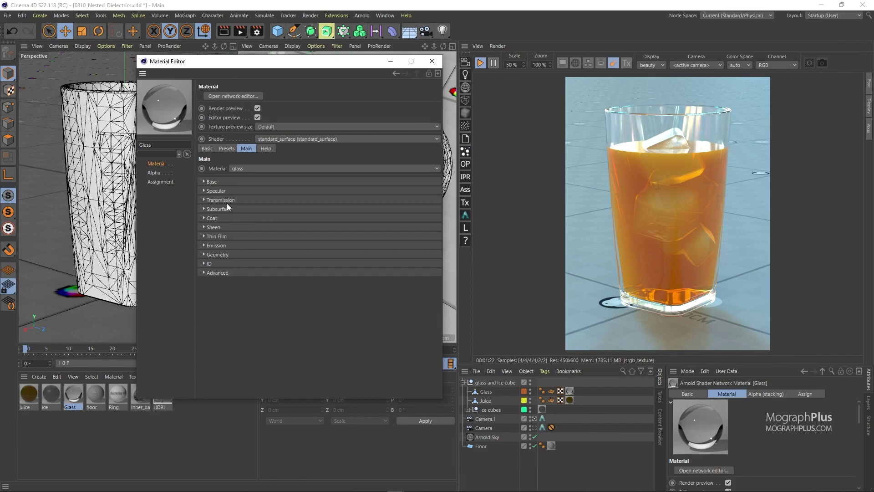
pyautogui.click(221, 200)
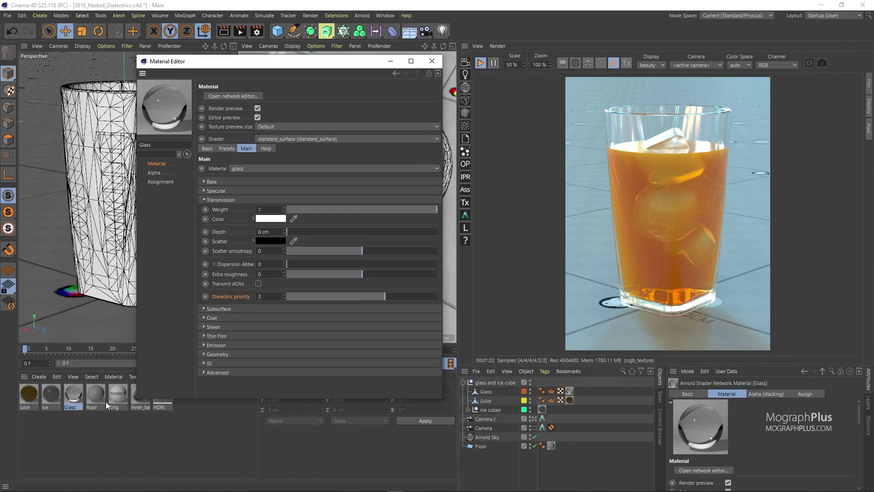
# Lower the juice and ice materials' Dielectric priority to 0, then return to Glass
pyautogui.click(56, 396)
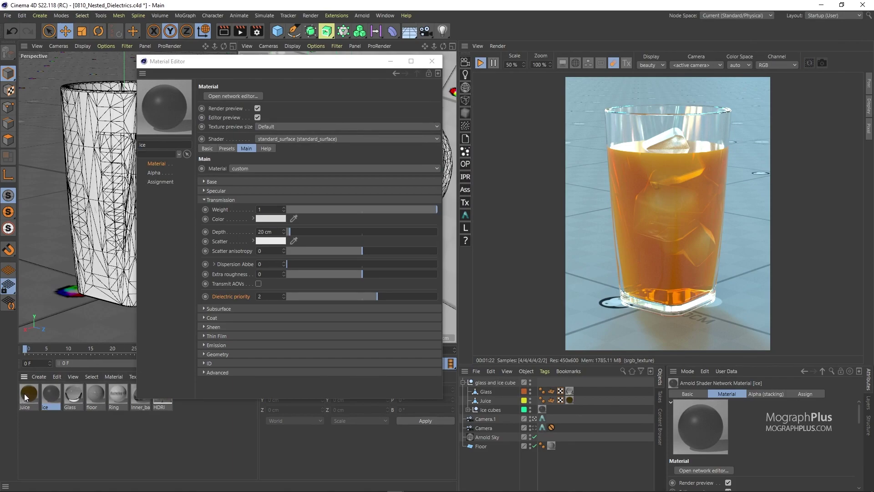
pyautogui.click(25, 397)
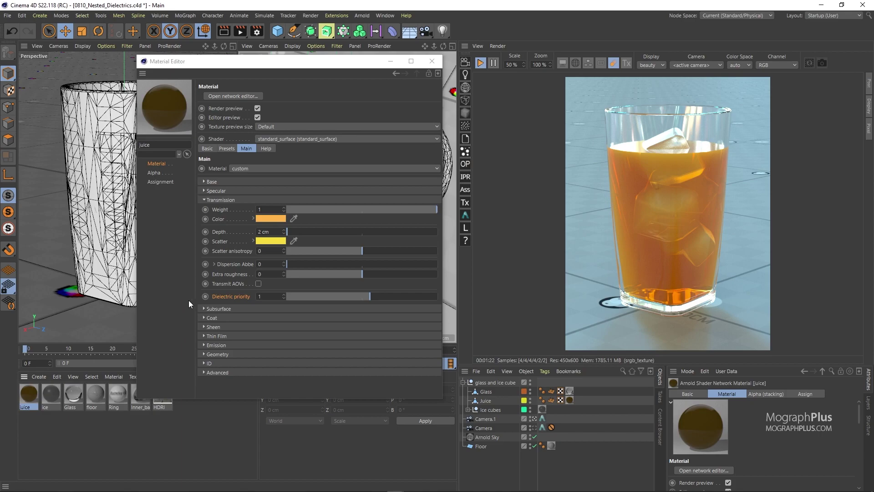
pyautogui.click(282, 294)
pyautogui.click(51, 392)
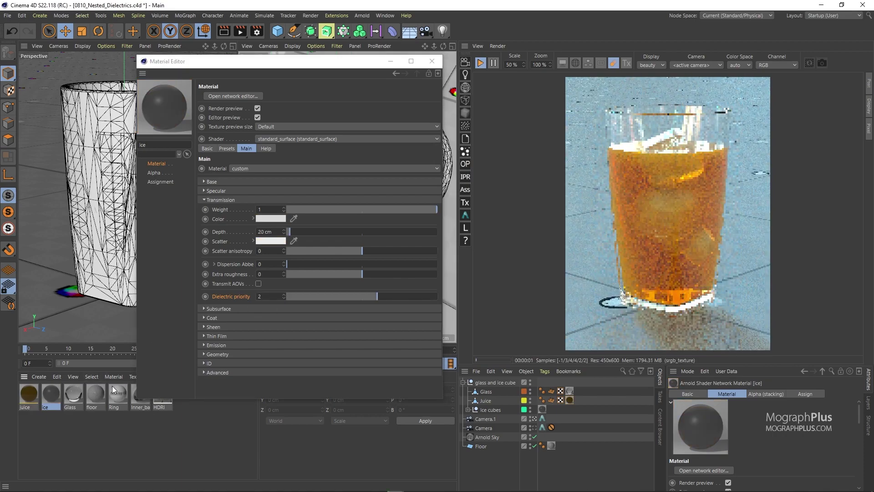
pyautogui.click(283, 298)
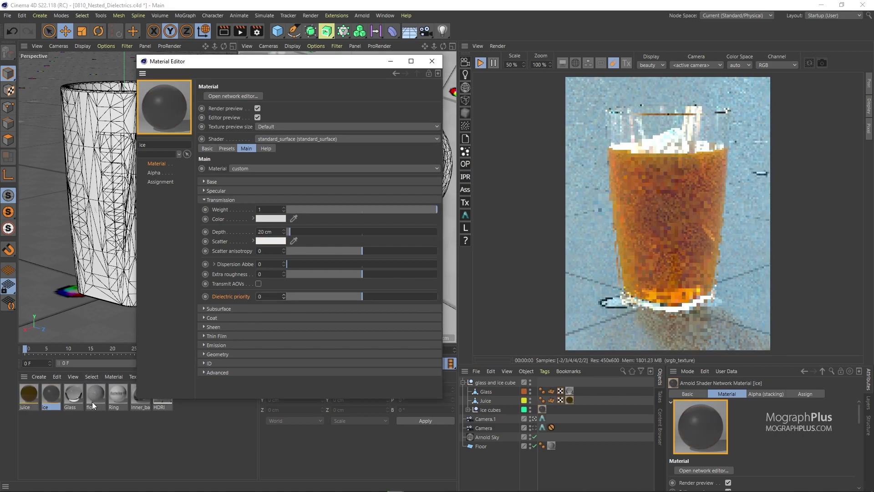
pyautogui.click(73, 392)
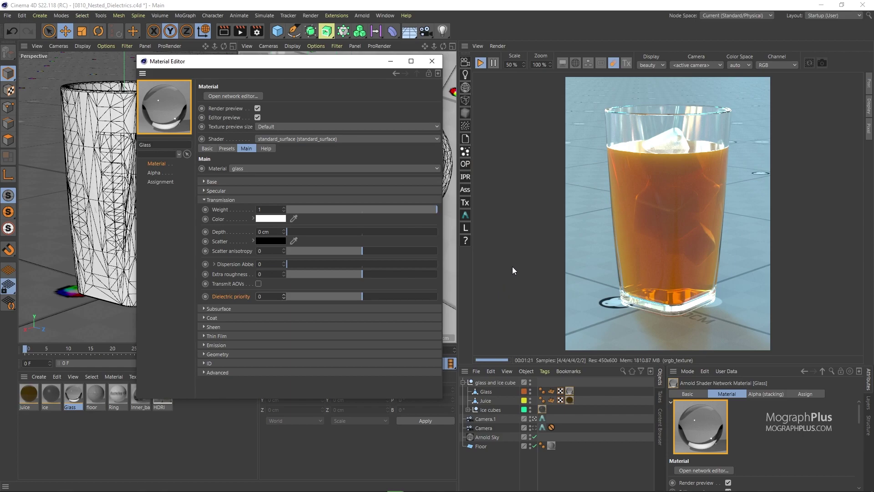
# Store the zero-priority render as snapshot 001 and flip between snapshots 000 and 001
pyautogui.click(824, 64)
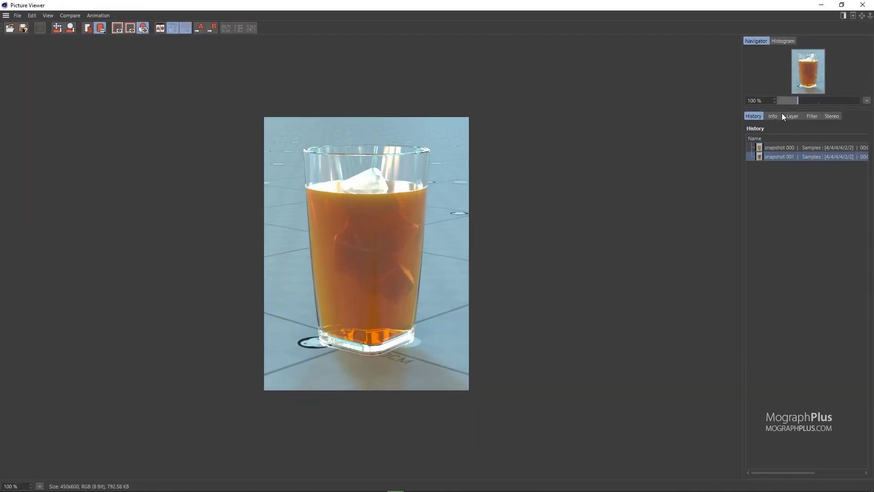
pyautogui.press('Up')
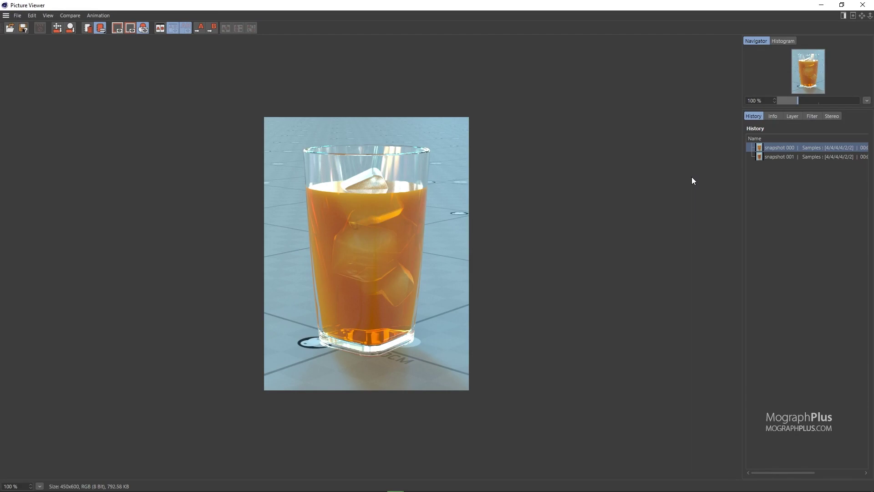
pyautogui.press('Down')
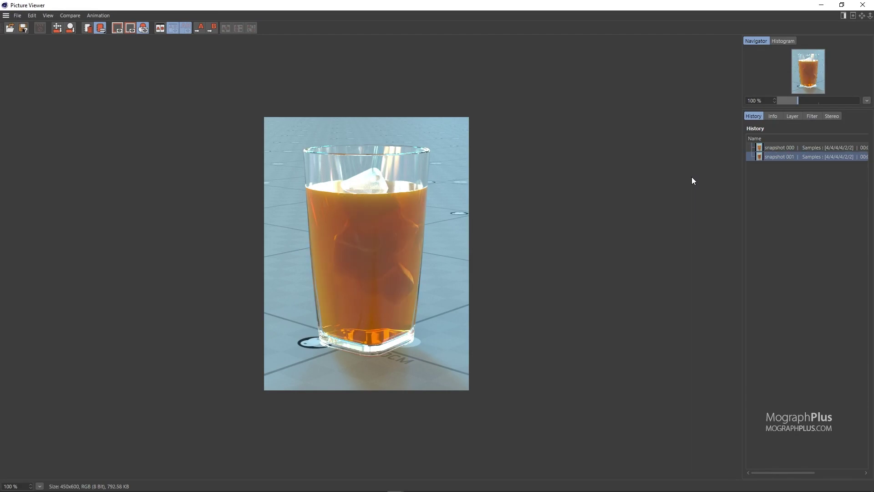
pyautogui.press('Up')
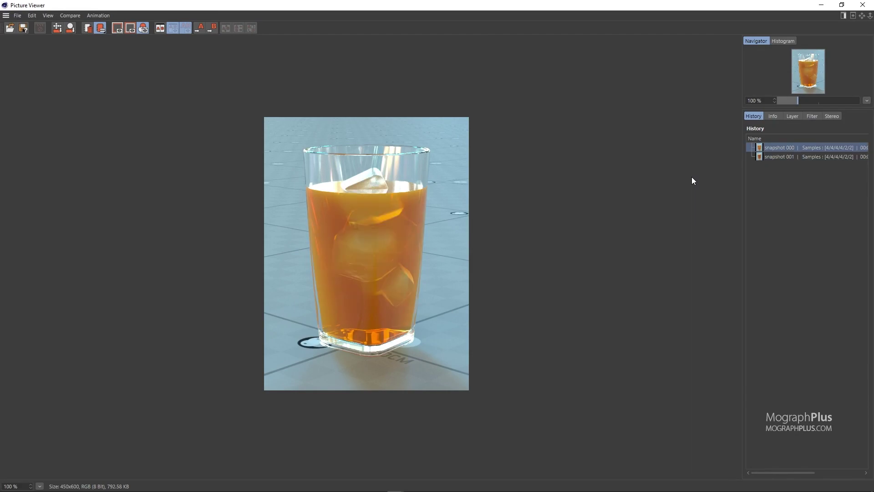
pyautogui.press('Down')
pyautogui.press('Up')
pyautogui.press('Up')
# Close the snapshot viewer and set the Glass material's Dielectric priority to 3
pyautogui.click(862, 4)
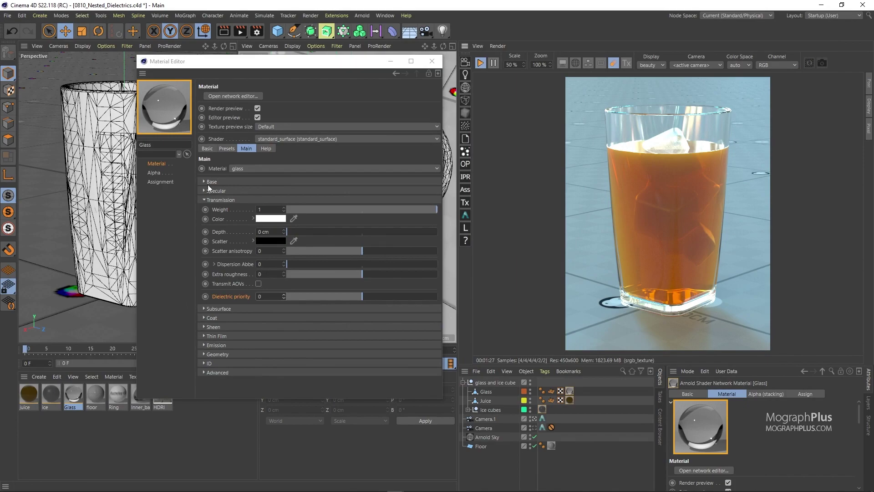
pyautogui.moveTo(260, 67); pyautogui.dragTo(217, 44)
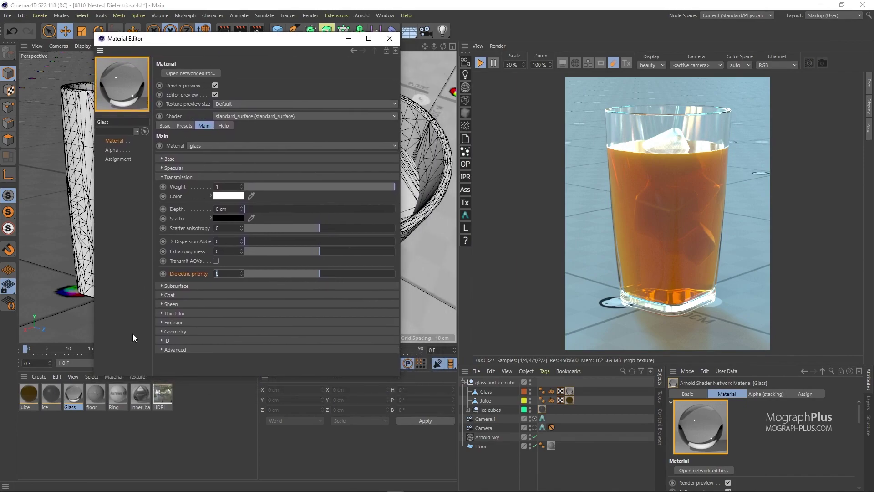
pyautogui.click(71, 401)
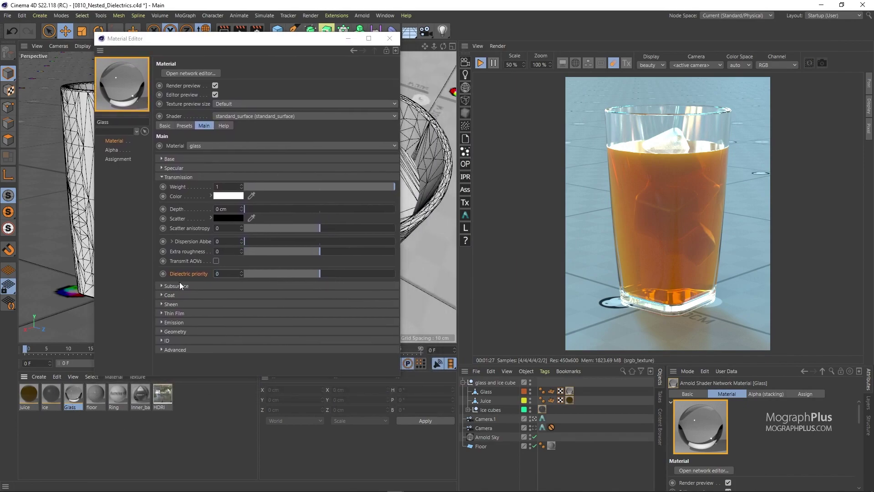
pyautogui.click(227, 272)
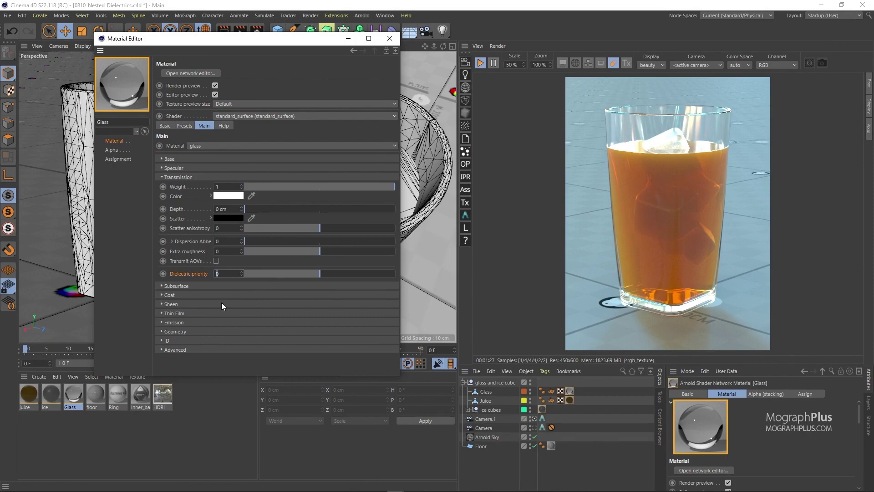
pyautogui.write('3')
pyautogui.press('Return')
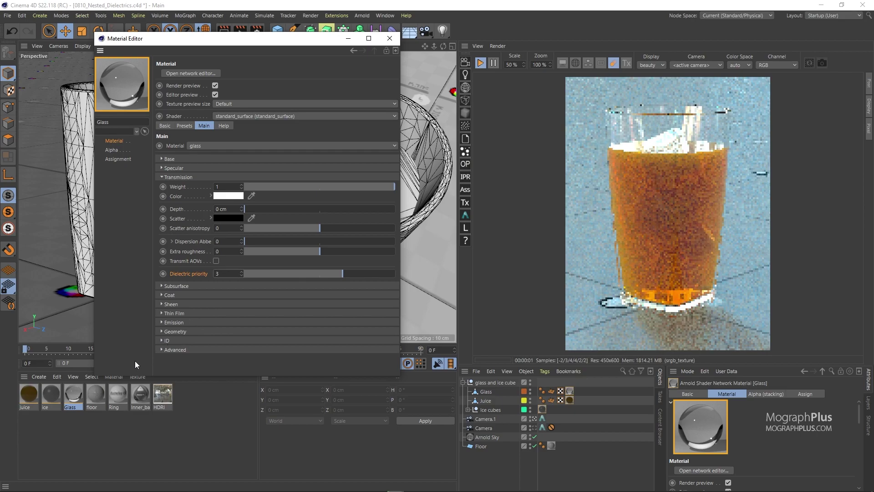
# Set Dielectric priority 2 on the ice material and 1 on the juice material
pyautogui.click(49, 392)
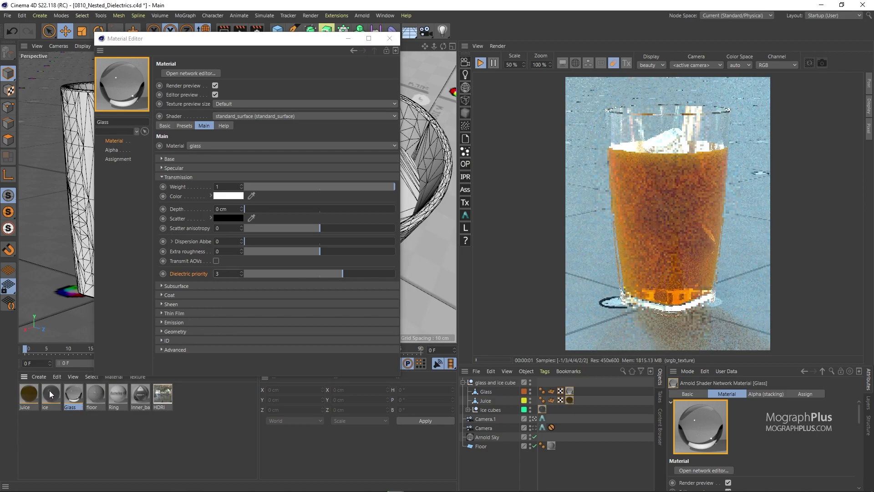
pyautogui.click(232, 273)
pyautogui.write('2')
pyautogui.press('Return')
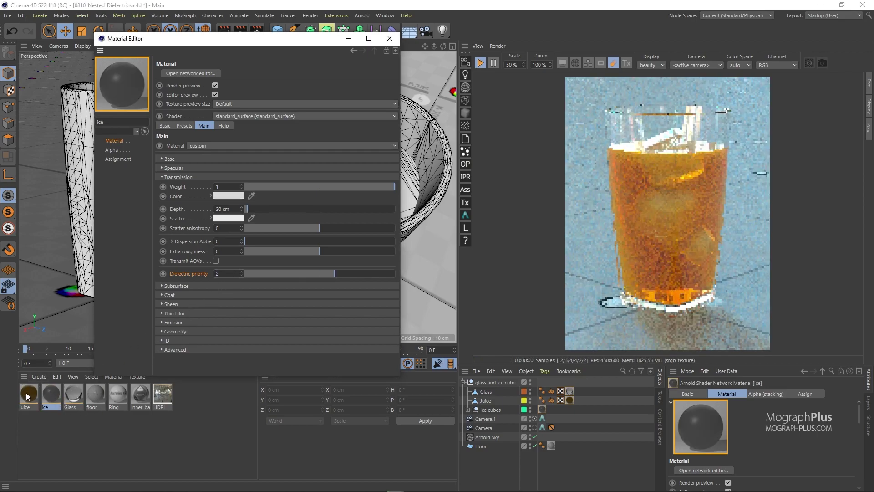
pyautogui.click(26, 393)
pyautogui.click(228, 273)
pyautogui.write('1')
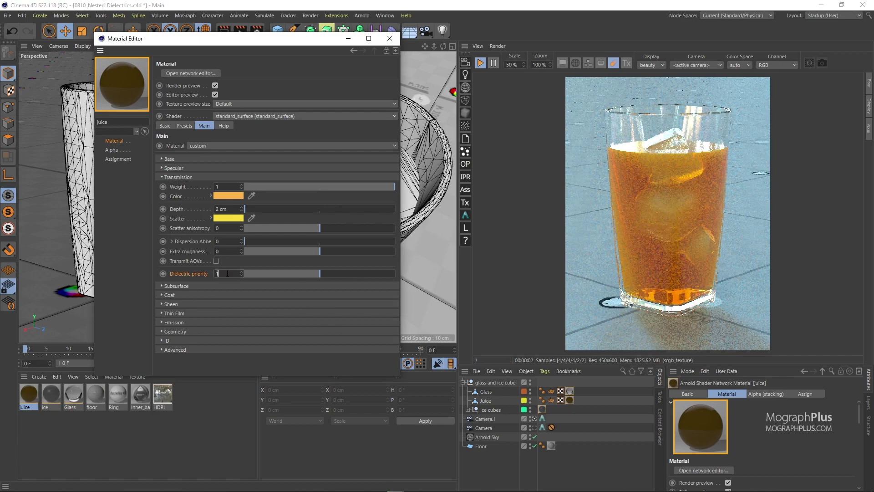
pyautogui.press('Return')
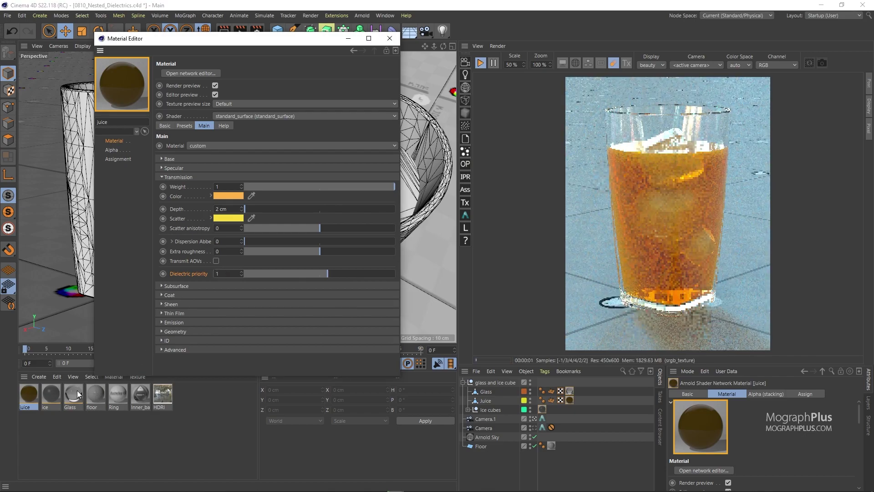
pyautogui.click(76, 404)
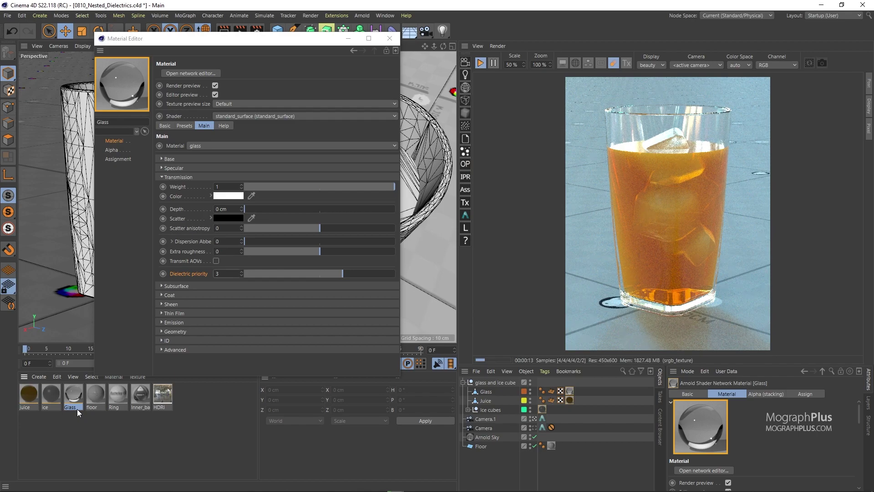
# Compare the Dielectric priorities of ice (2), juice (1) and Glass (3), ending on ice
pyautogui.click(51, 391)
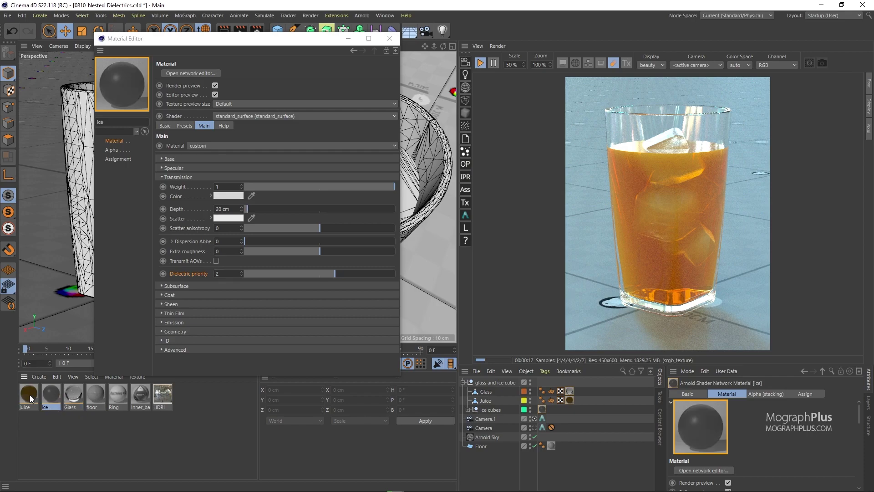
pyautogui.click(31, 397)
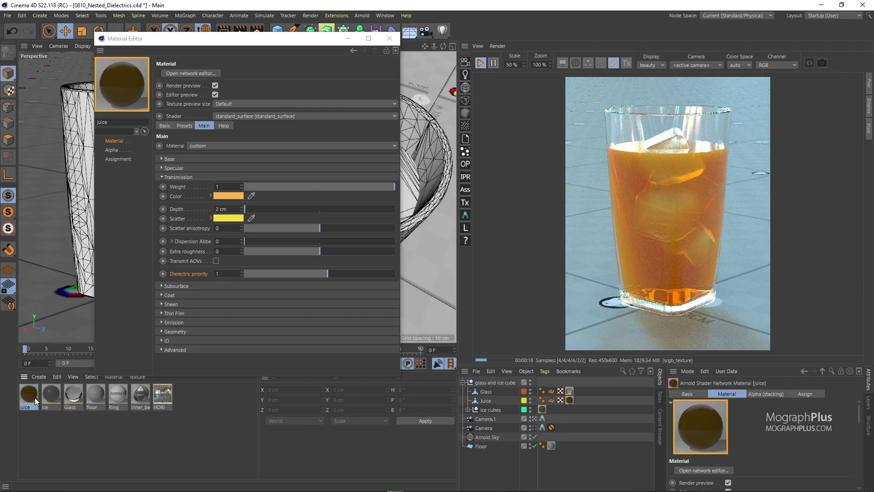
pyautogui.click(74, 393)
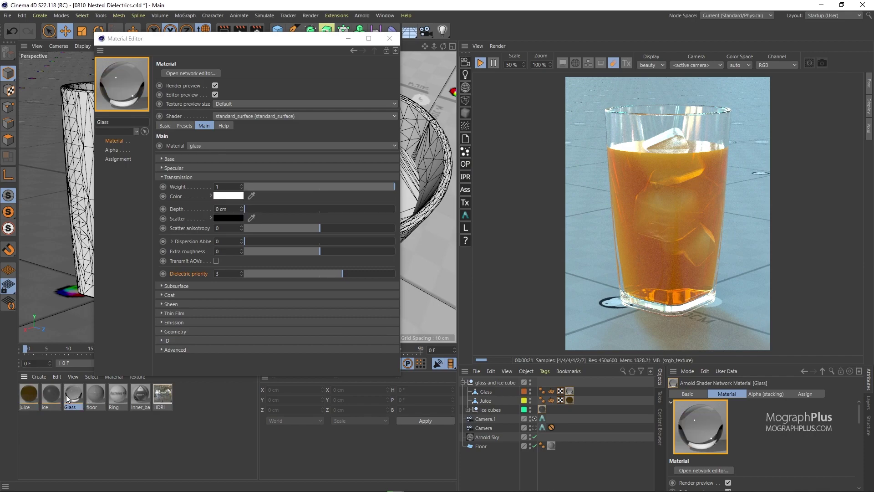
pyautogui.click(24, 397)
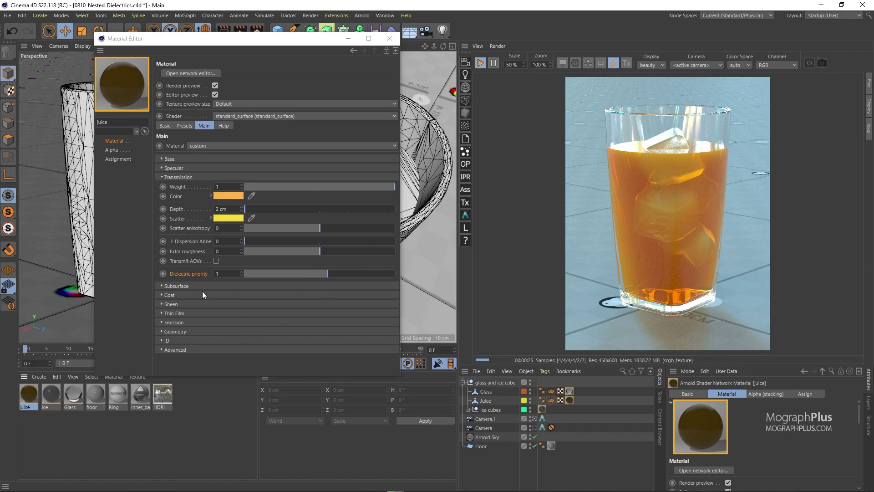
pyautogui.click(78, 394)
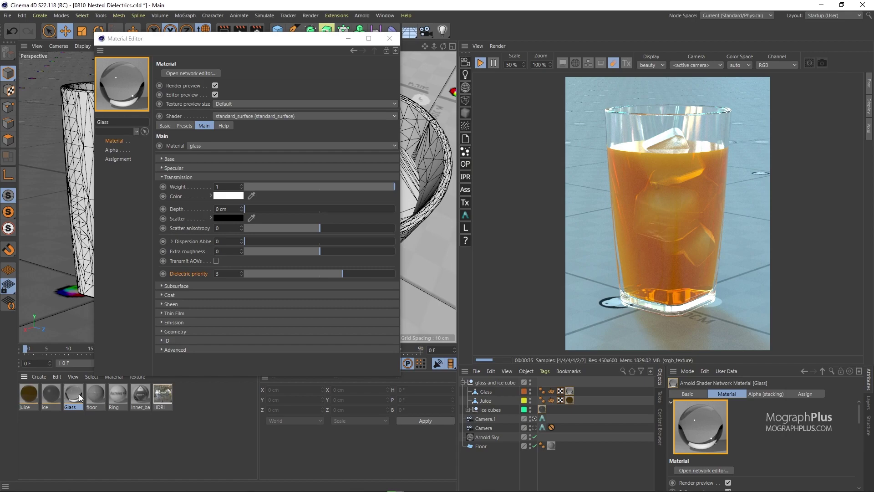
pyautogui.click(54, 392)
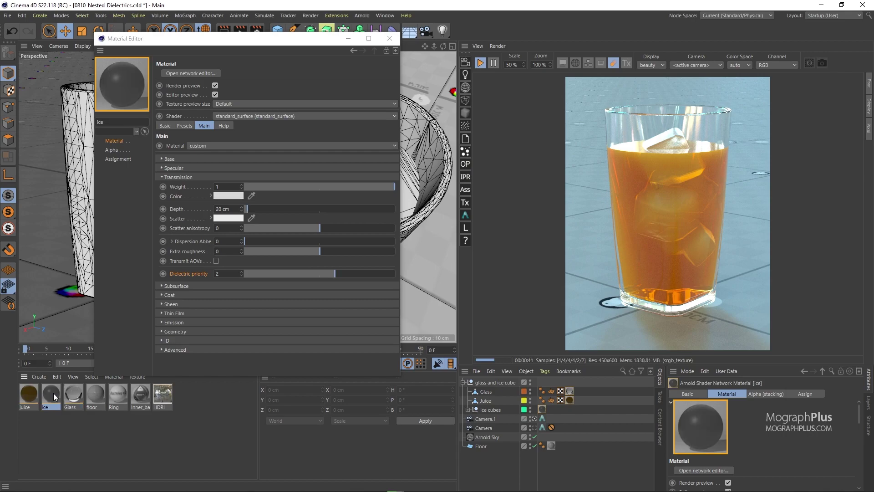
# Move the Material Editor aside and zoom and orbit down onto the ice cube in the glass
pyautogui.moveTo(281, 44); pyautogui.dragTo(232, 298)
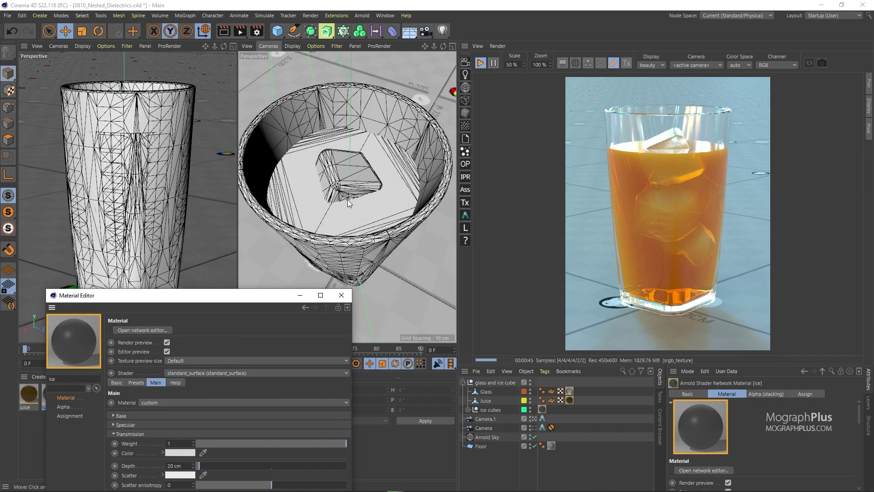
pyautogui.scroll(5, 364, 191)
pyautogui.scroll(6, 364, 191)
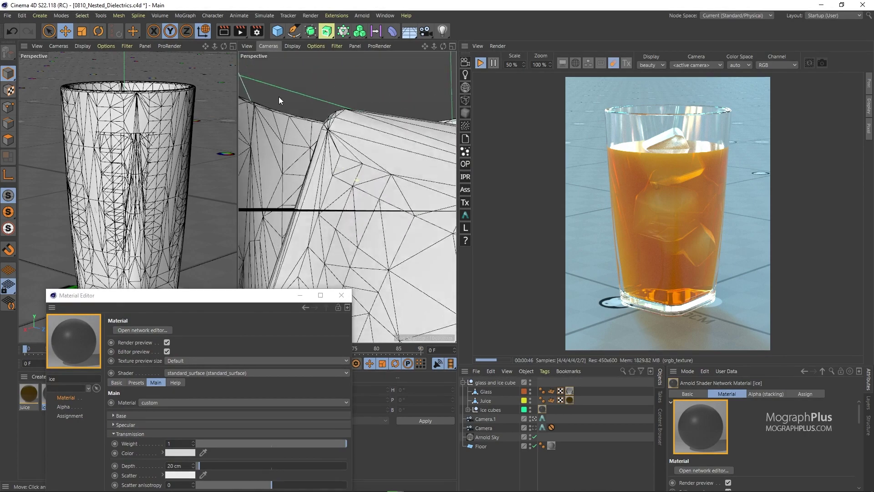
pyautogui.scroll(-10, 305, 91)
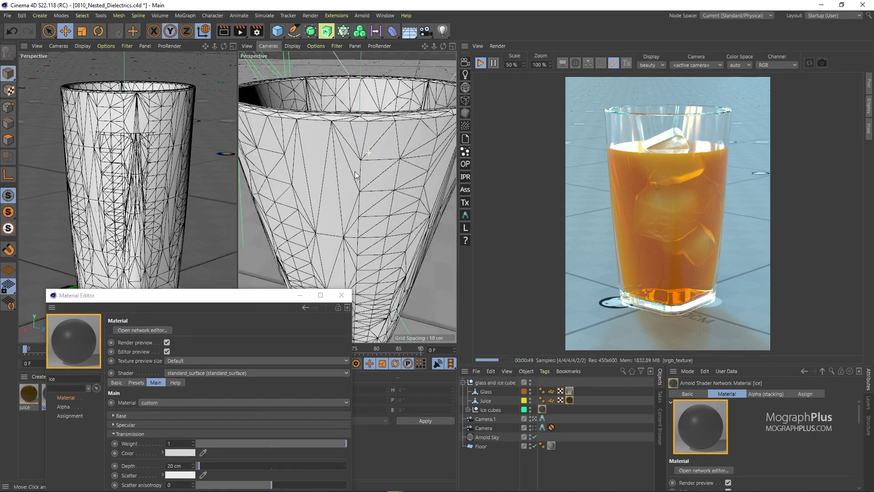
pyautogui.keyDown('alt'); pyautogui.moveTo(346, 184); pyautogui.dragTo(337, 198); pyautogui.keyUp('alt')
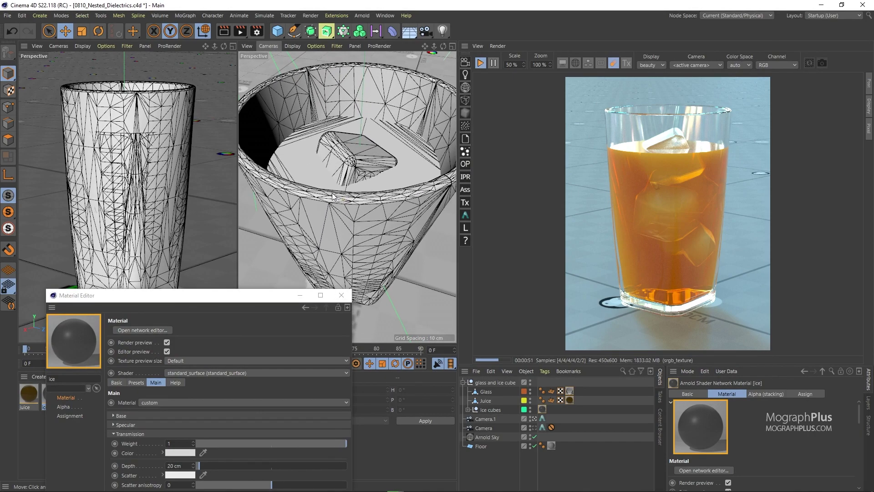
# Move the Material Editor back, recheck the juice and ice priorities, then close the editor
pyautogui.moveTo(241, 289); pyautogui.dragTo(356, 37)
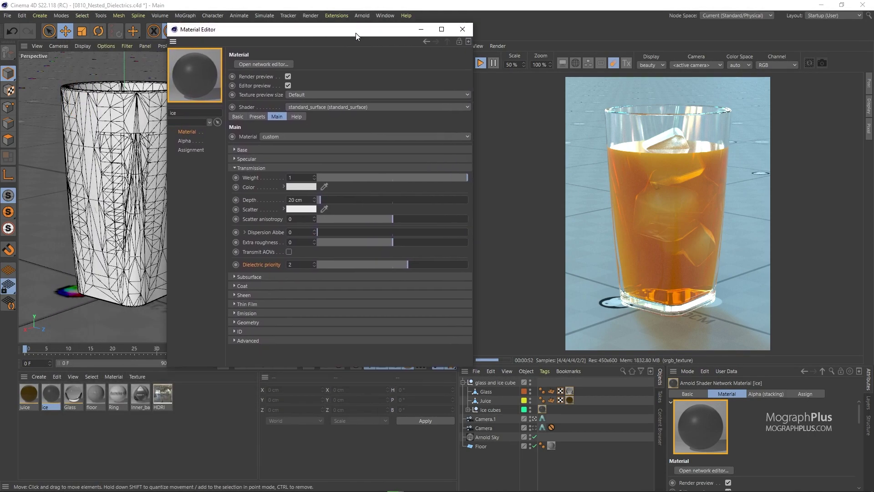
pyautogui.click(24, 396)
pyautogui.click(298, 265)
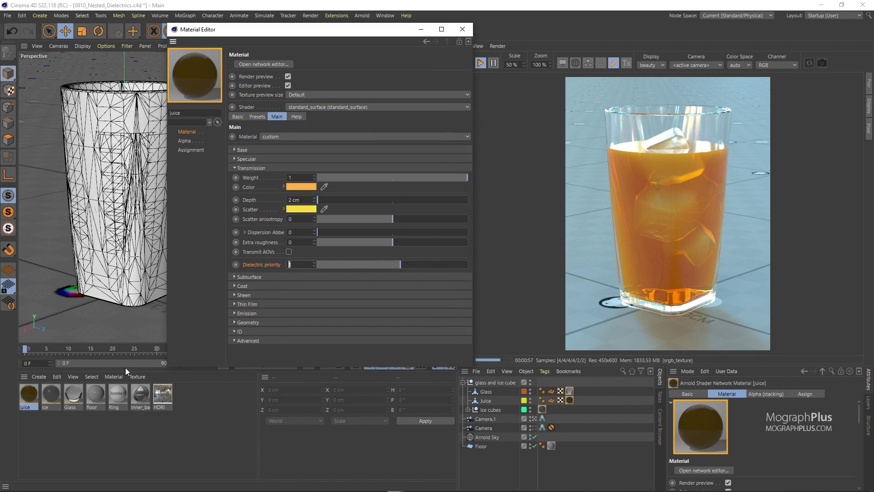
pyautogui.click(54, 394)
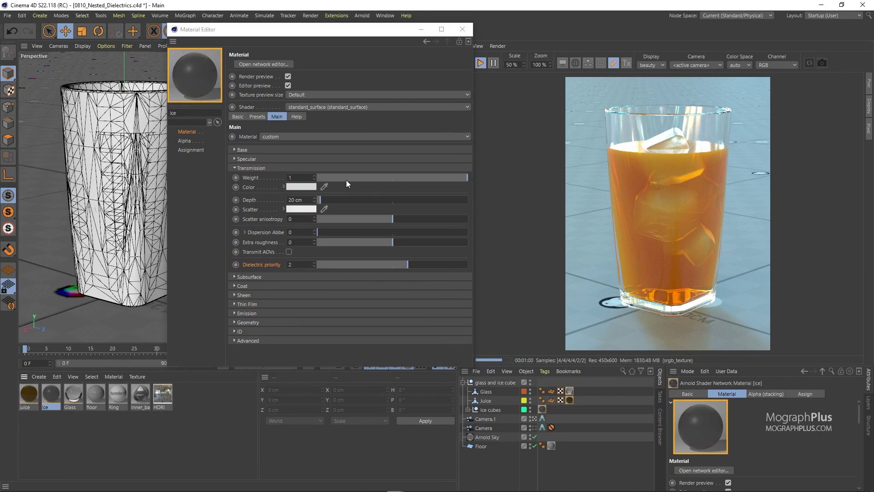
pyautogui.click(468, 31)
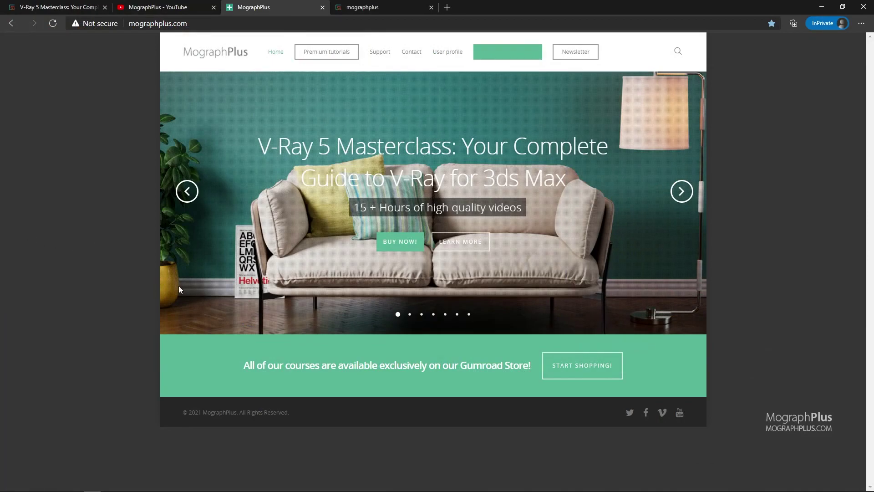
# Flip between the Corona for Cinema 4D and V-Ray 5 Masterclass slides, then browse the mographplus Gumroad products
pyautogui.click(682, 191)
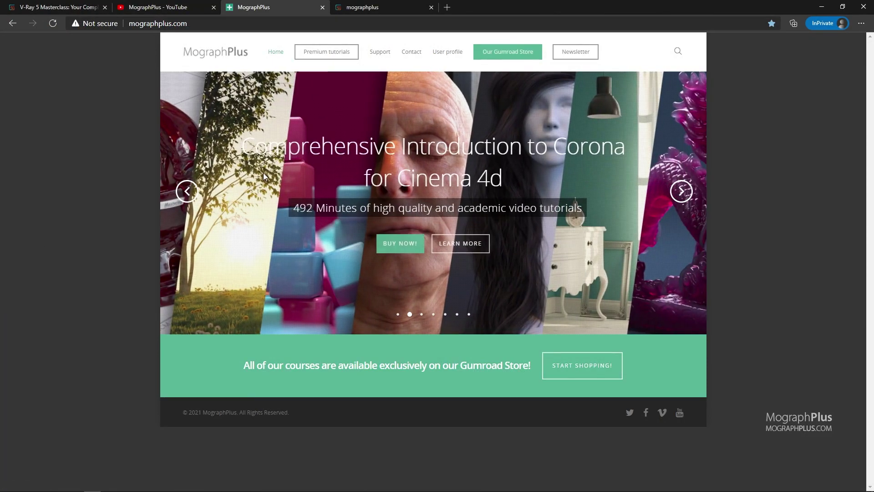
pyautogui.click(181, 202)
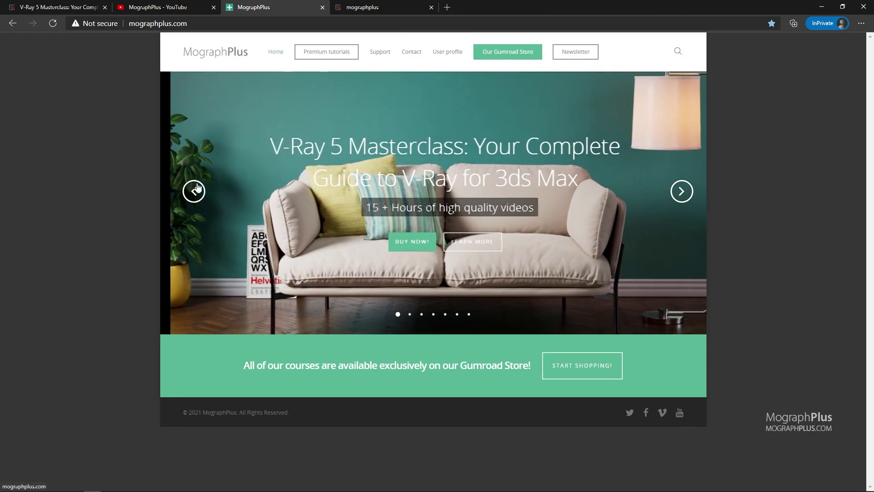
pyautogui.click(367, 10)
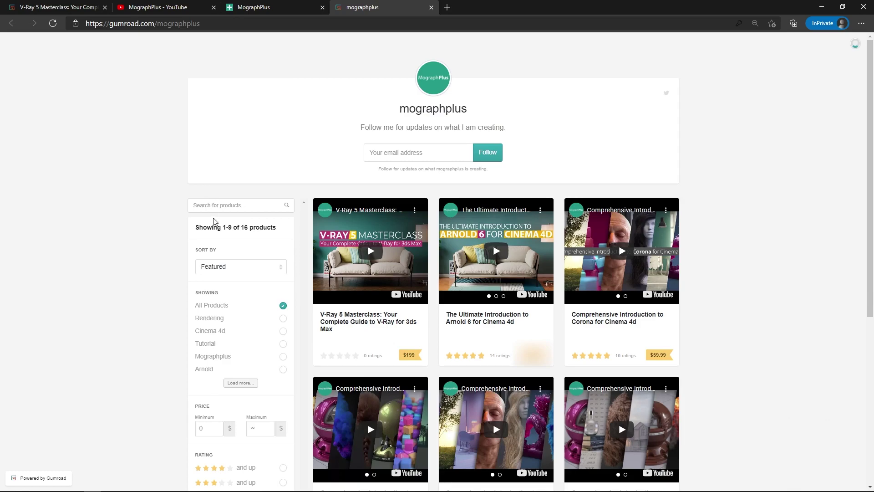
pyautogui.scroll(-3, 151, 232)
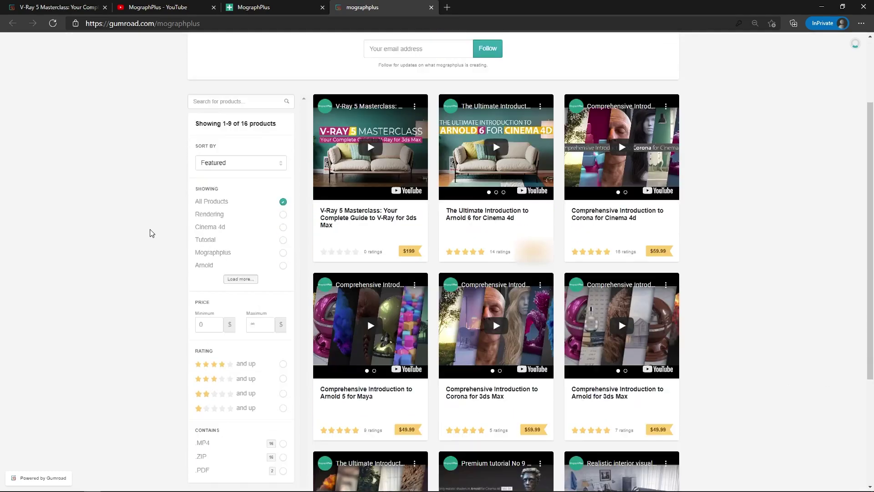